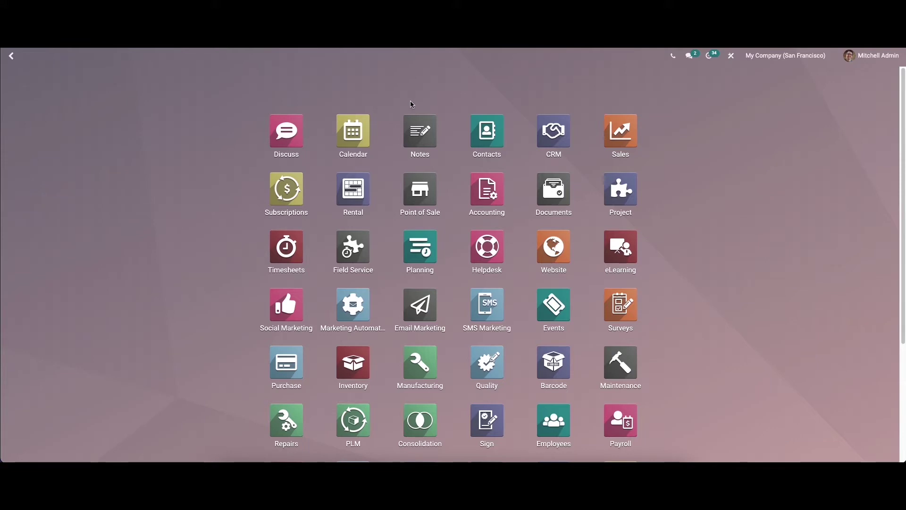
# Step: Search the Odoo home menu for 'pr' to list Project, Products and other matches
pyautogui.write('pr')
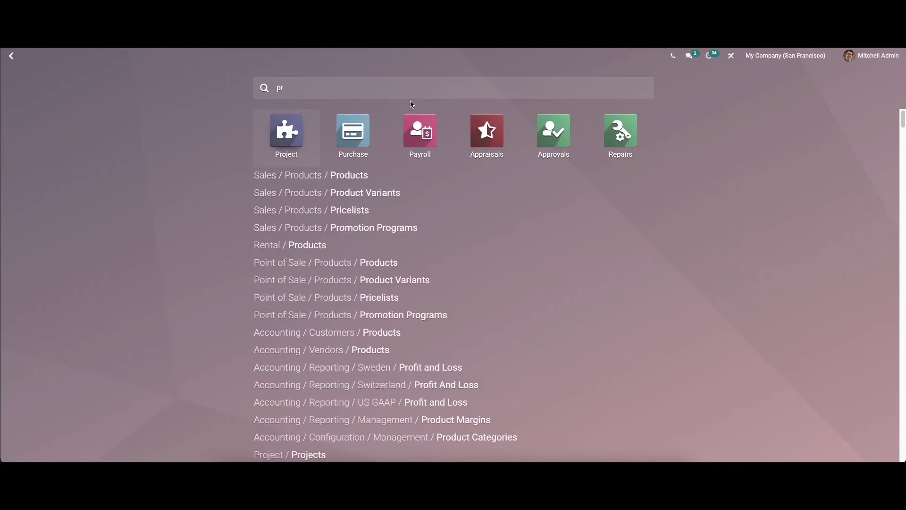
# Step: Confirm Collaborative Pads is enabled in Project settings, then open the Customisation project's task board
pyautogui.click(302, 136)
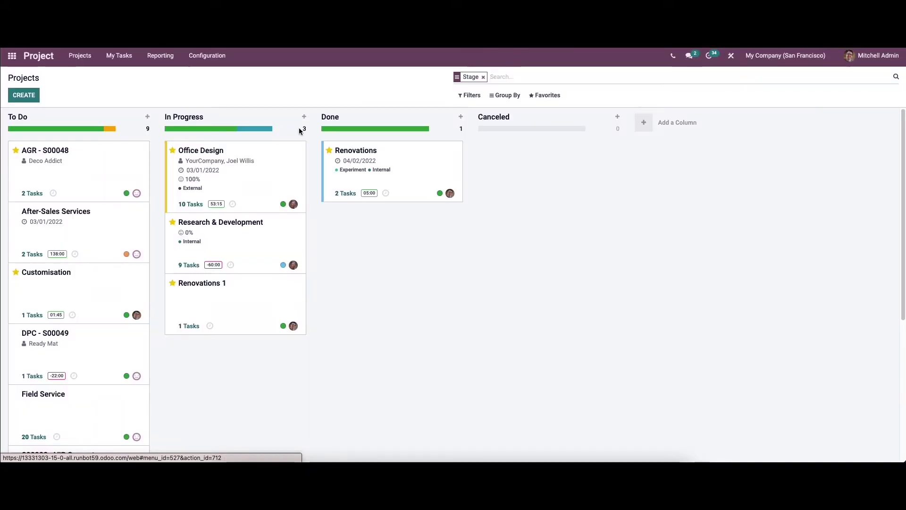
pyautogui.click(206, 56)
pyautogui.click(210, 73)
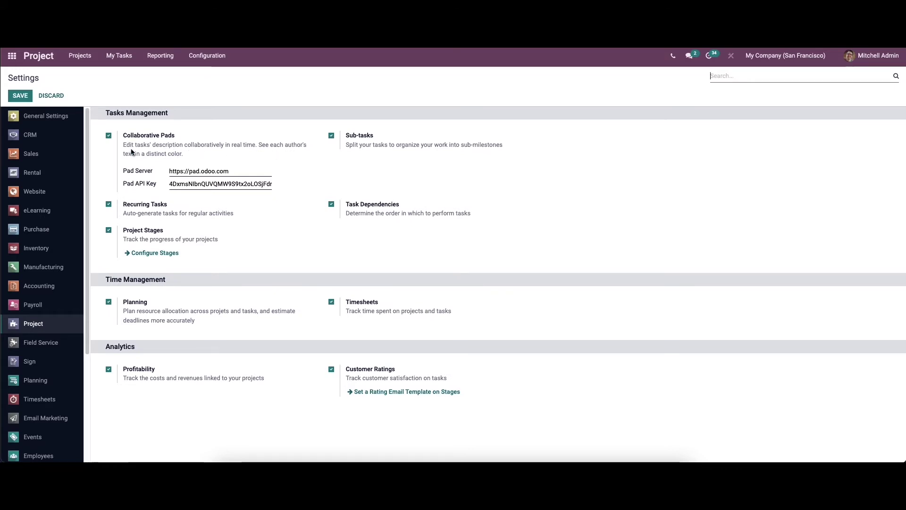
pyautogui.click(80, 57)
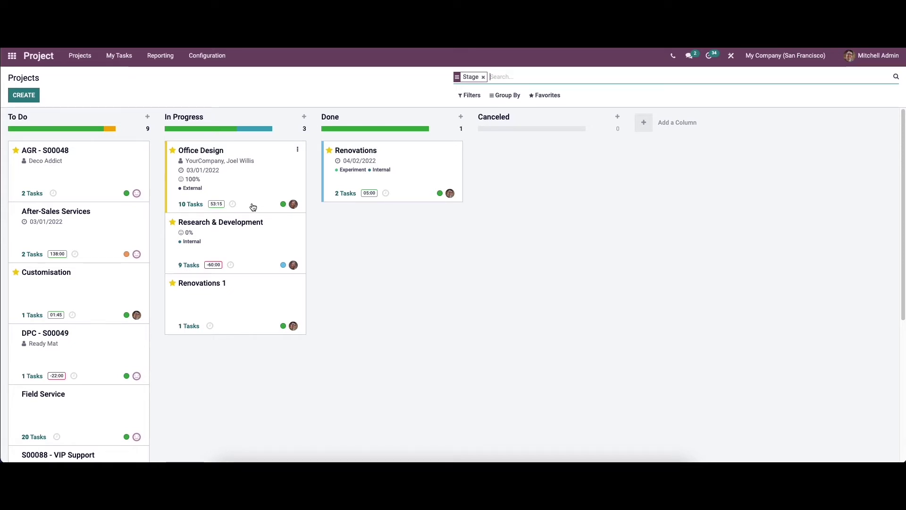
pyautogui.click(108, 282)
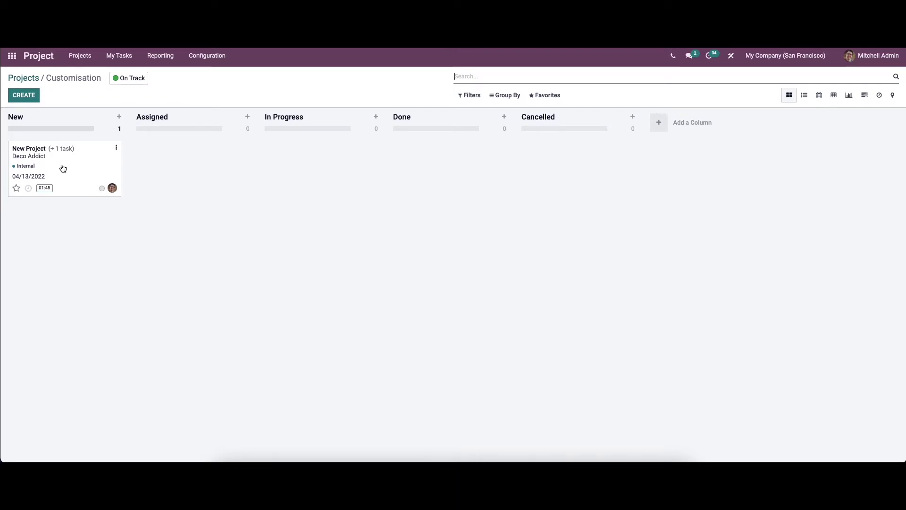
# Step: Open the 'New Project' task in edit mode and bring its empty description pad into view
pyautogui.click(63, 169)
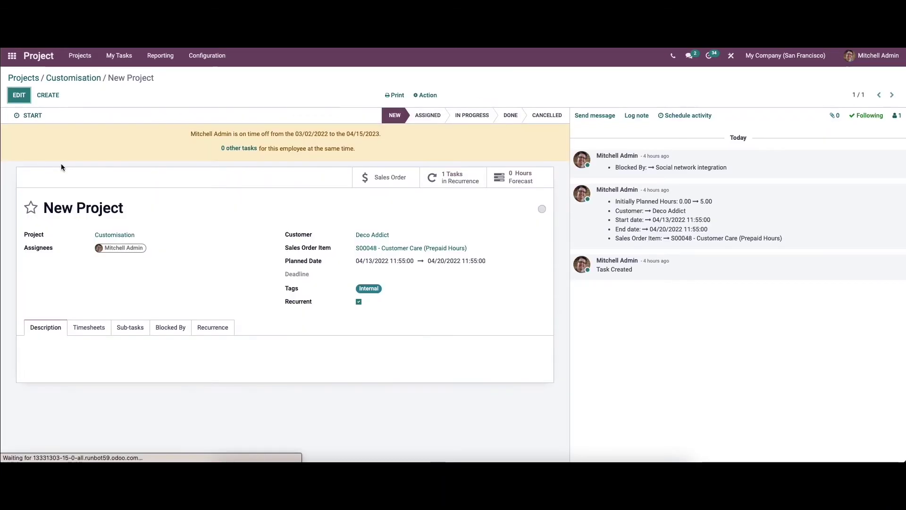
pyautogui.click(20, 95)
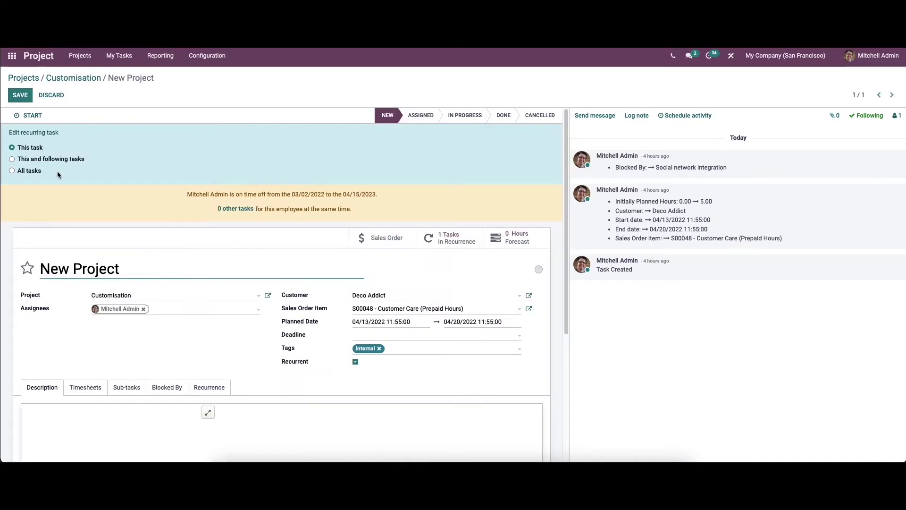
pyautogui.scroll(-4, 57, 176)
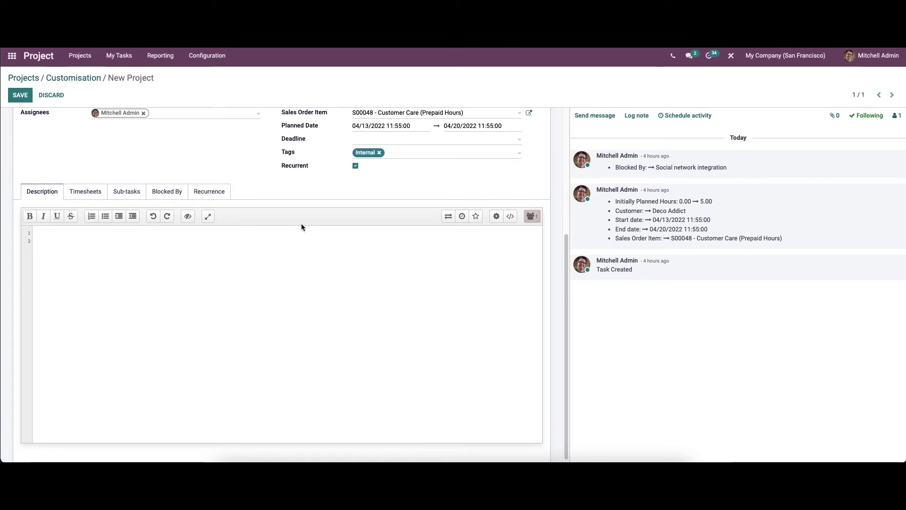
# Step: Write 'Project - Customisation' in the pad and toggle bold, italic, underline and strikethrough on it
pyautogui.click(82, 240)
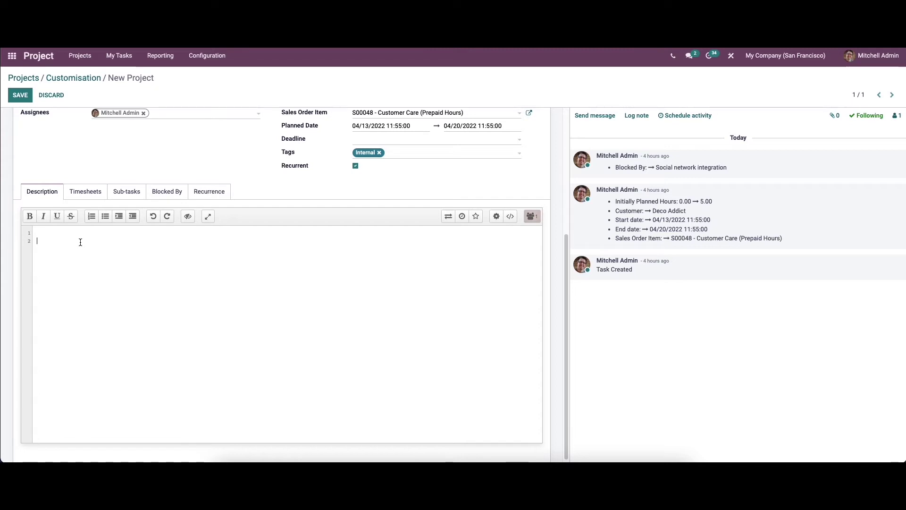
pyautogui.write('Project')
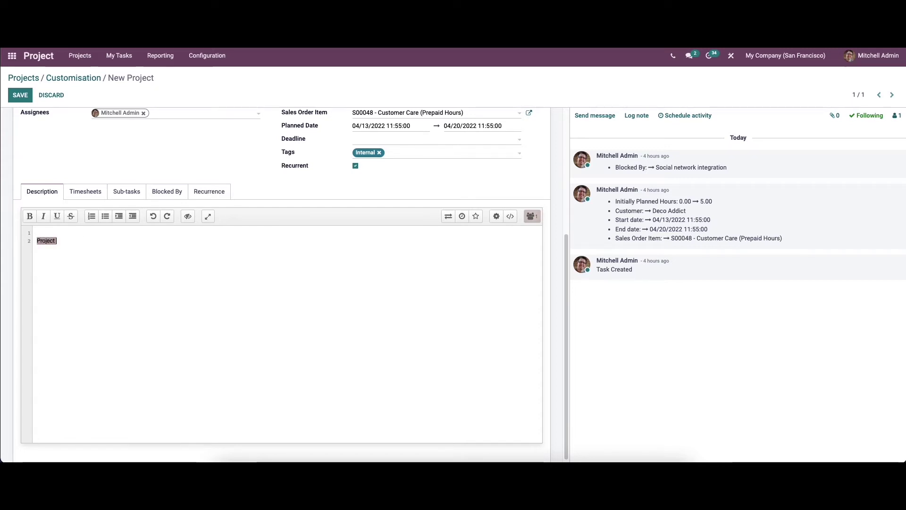
pyautogui.write(' - ')
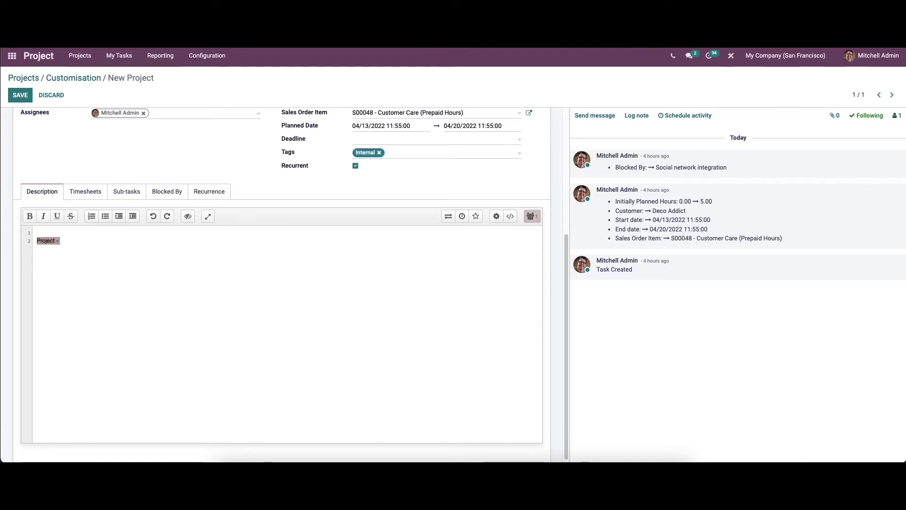
pyautogui.write('Customisation')
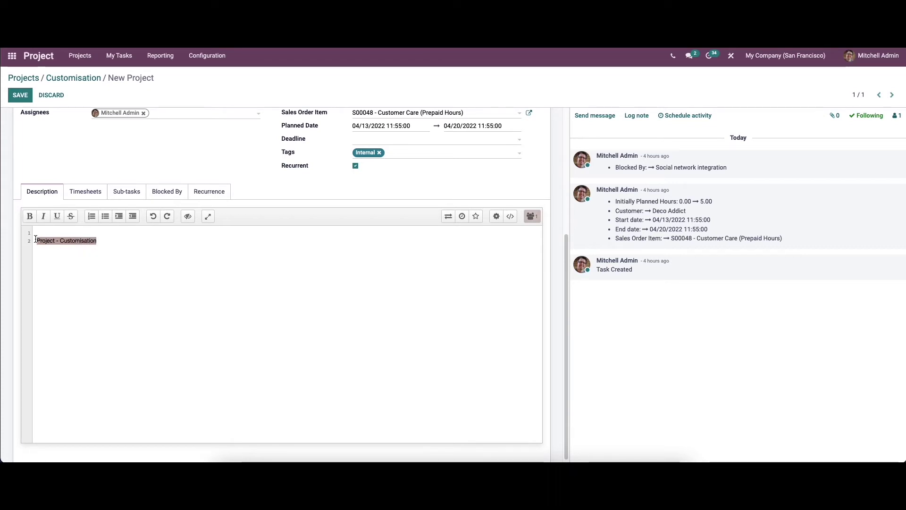
pyautogui.moveTo(37, 240); pyautogui.dragTo(96, 240)
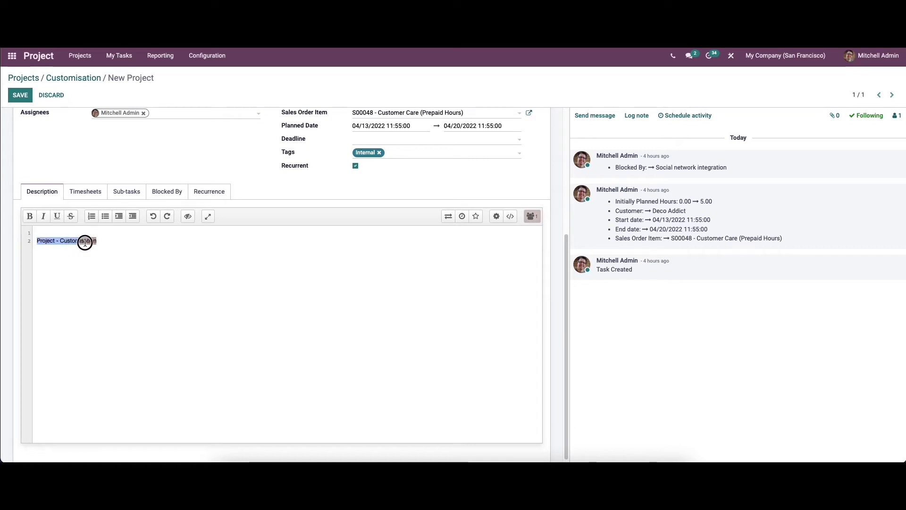
pyautogui.click(31, 216)
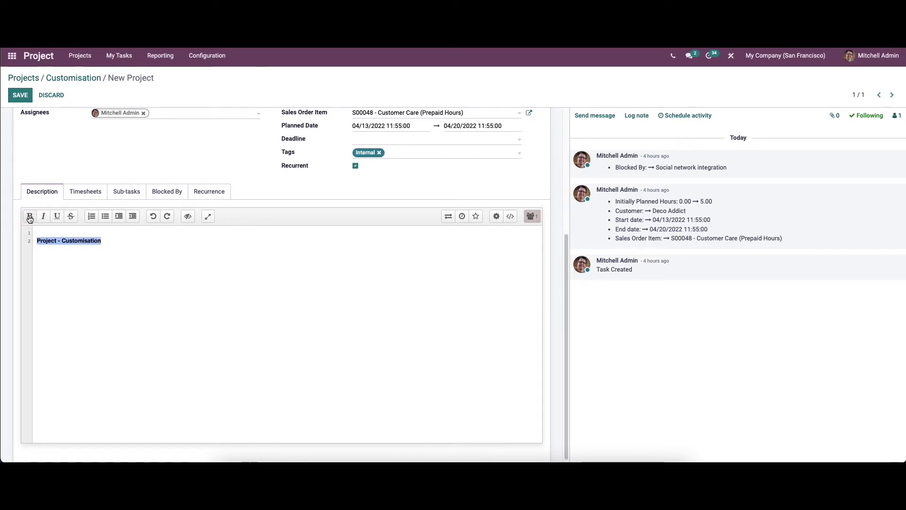
pyautogui.click(45, 216)
pyautogui.click(57, 216)
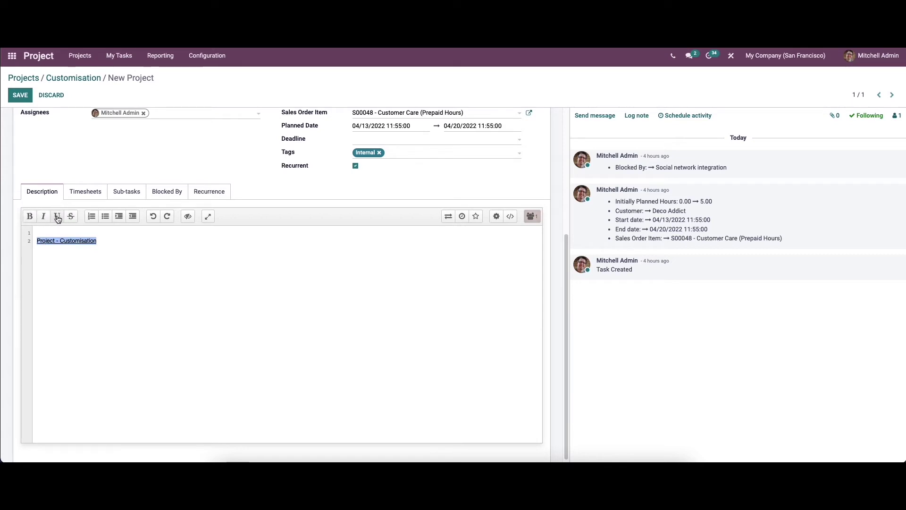
pyautogui.click(57, 216)
pyautogui.click(70, 217)
pyautogui.click(71, 217)
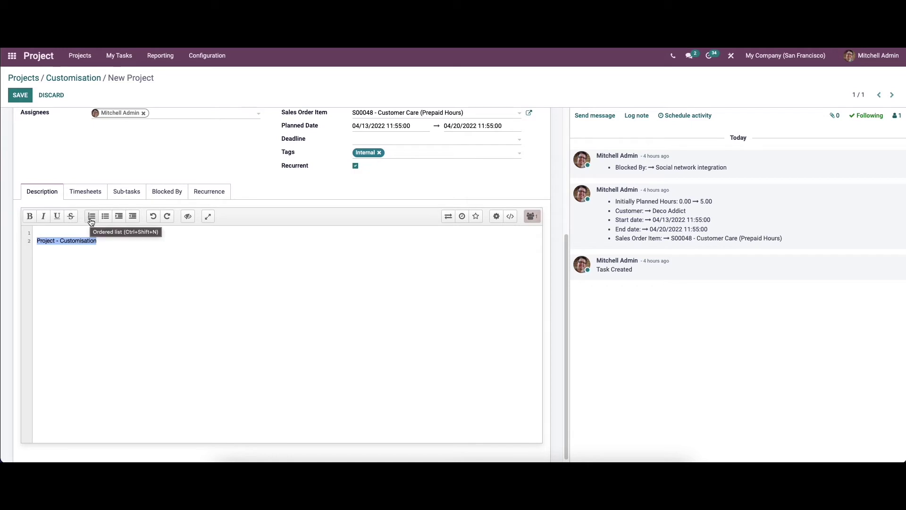
pyautogui.click(91, 217)
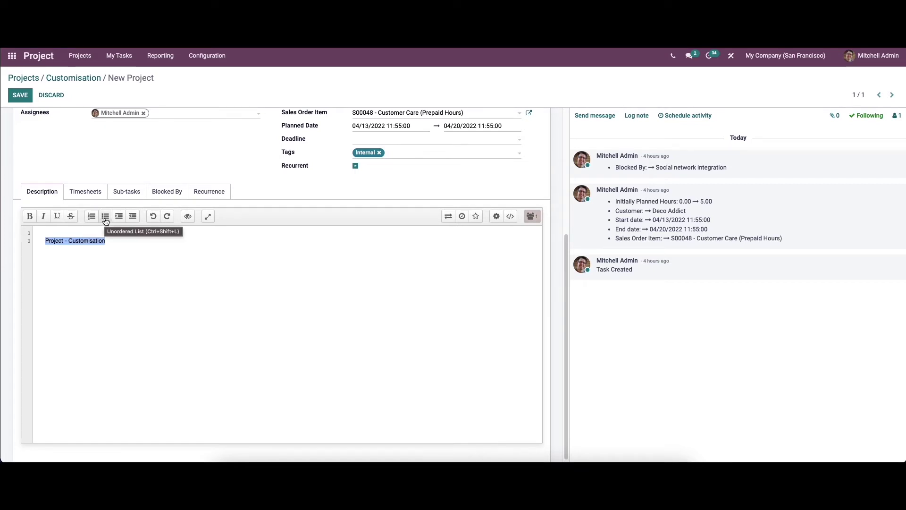
pyautogui.click(105, 220)
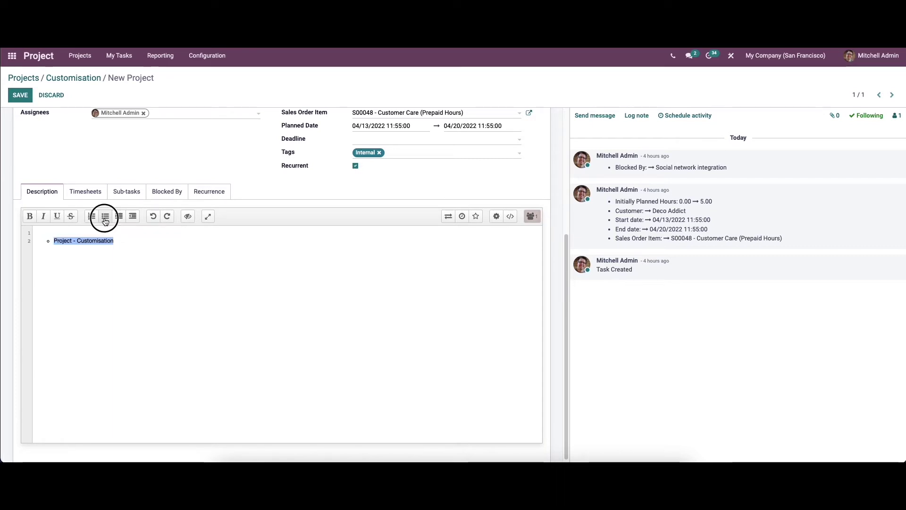
pyautogui.click(105, 220)
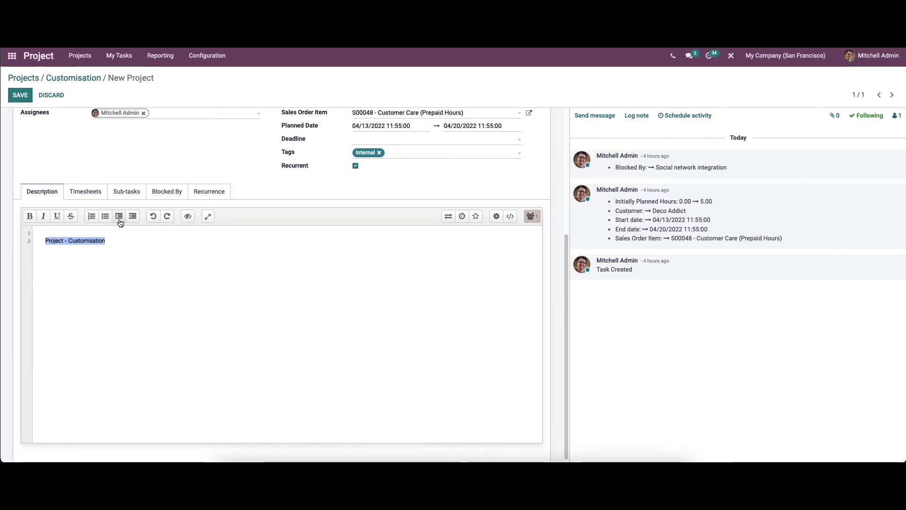
pyautogui.click(118, 222)
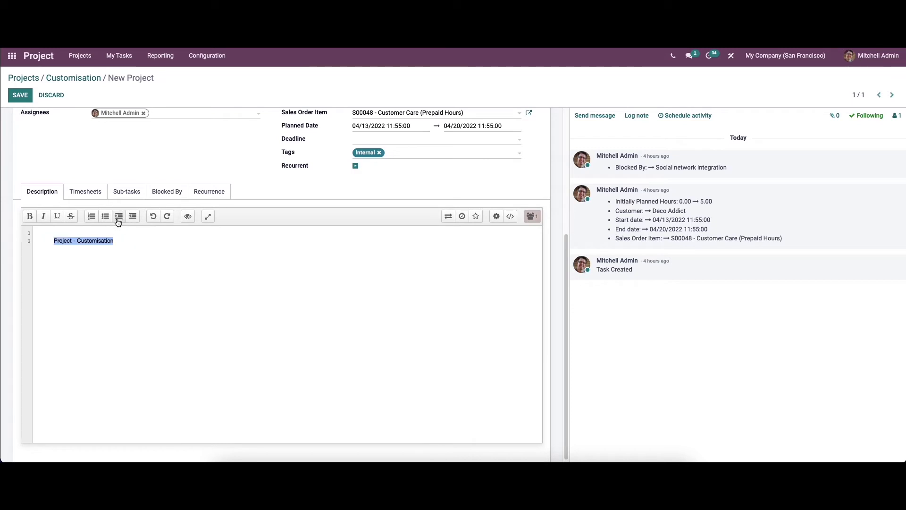
pyautogui.click(118, 222)
pyautogui.click(119, 222)
pyautogui.click(118, 222)
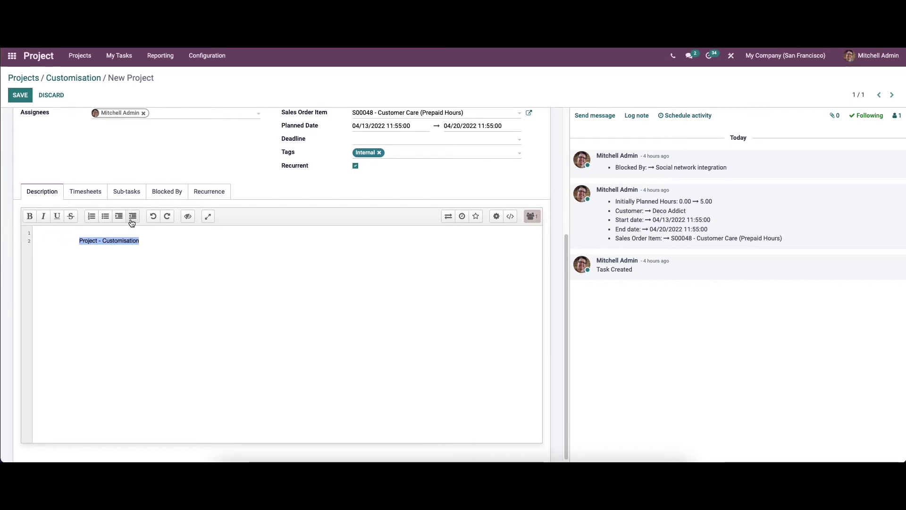
pyautogui.click(133, 222)
pyautogui.click(132, 221)
pyautogui.click(133, 220)
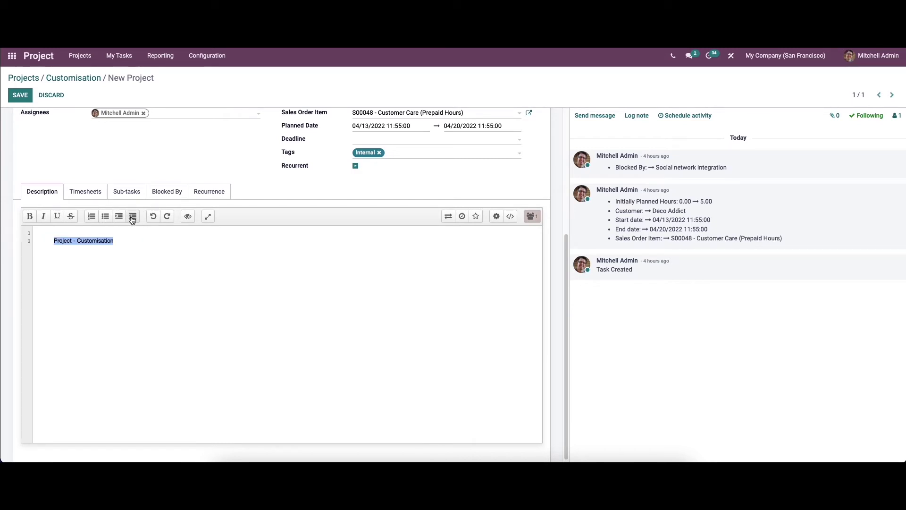
pyautogui.click(132, 221)
pyautogui.click(132, 217)
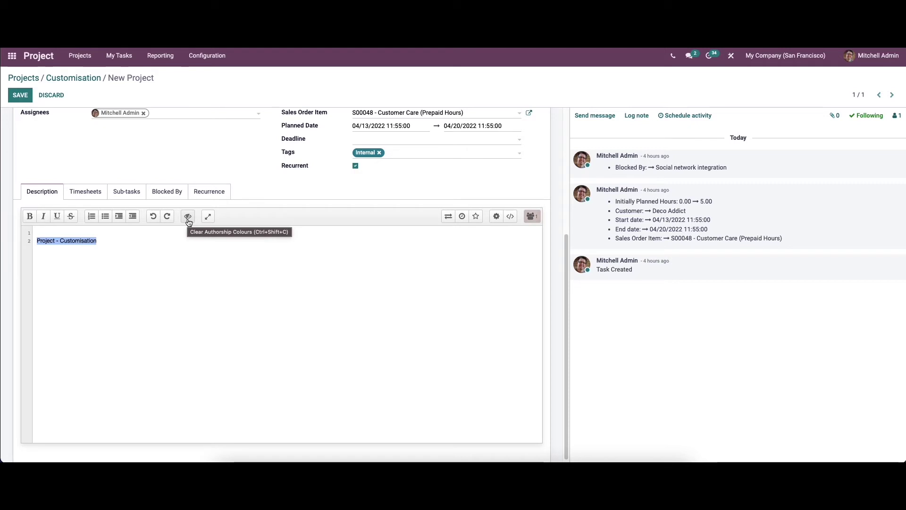
pyautogui.click(188, 218)
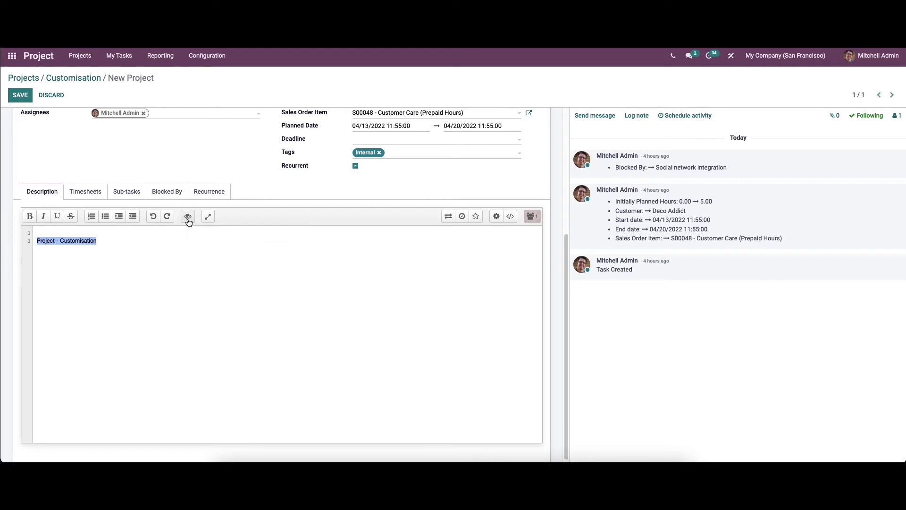
# Step: Deselect the uncoloured text, then switch the description pad to full screen and back
pyautogui.click(115, 250)
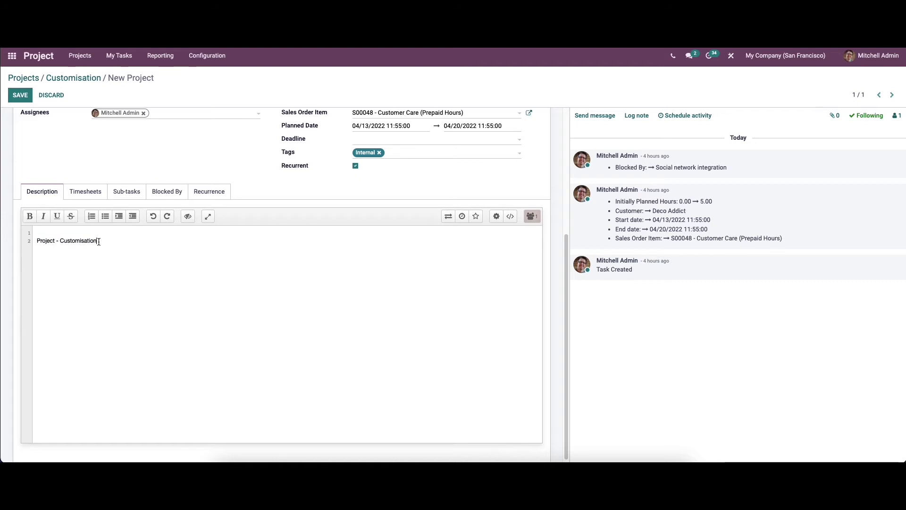
pyautogui.click(208, 217)
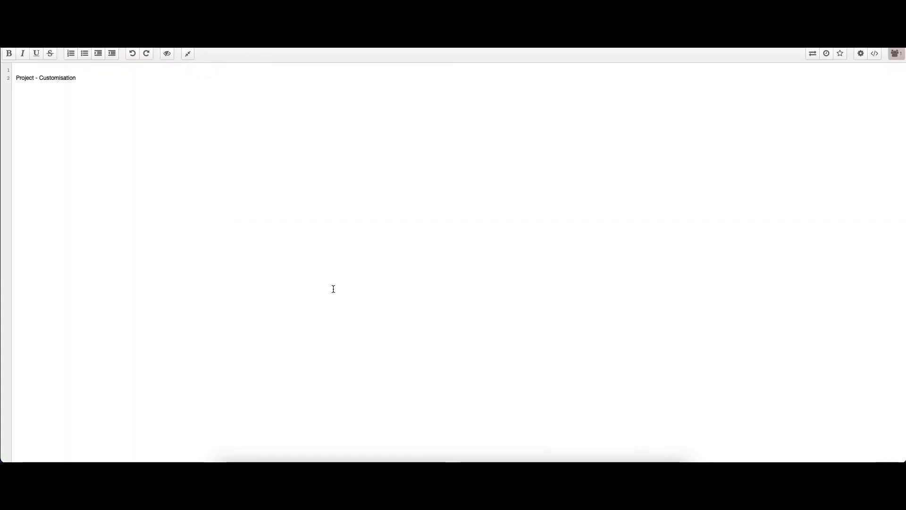
pyautogui.click(188, 53)
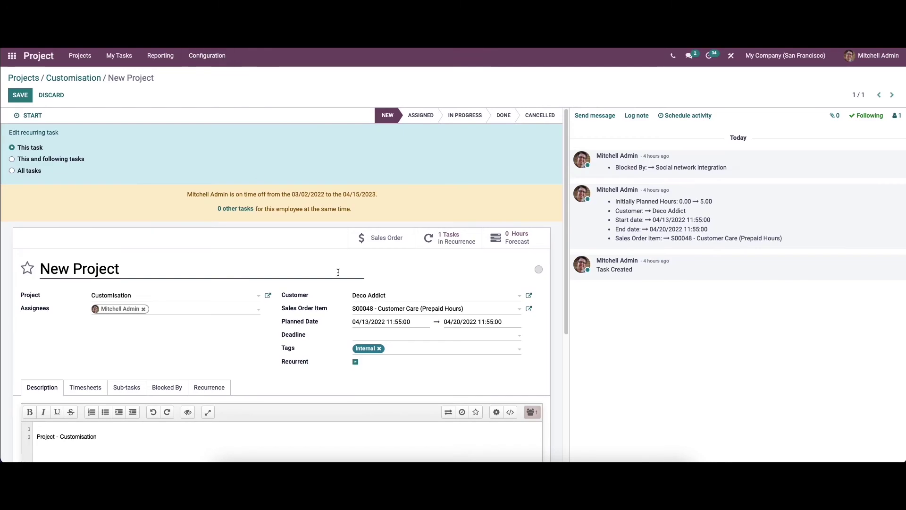
pyautogui.scroll(-3, 234, 386)
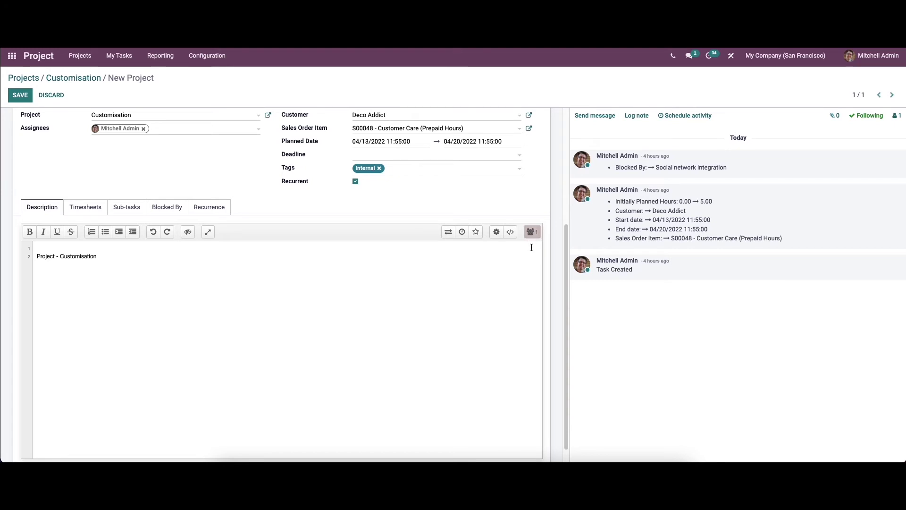
# Step: Set your author colour in the pad's user list to dark maroon and save it
pyautogui.click(532, 231)
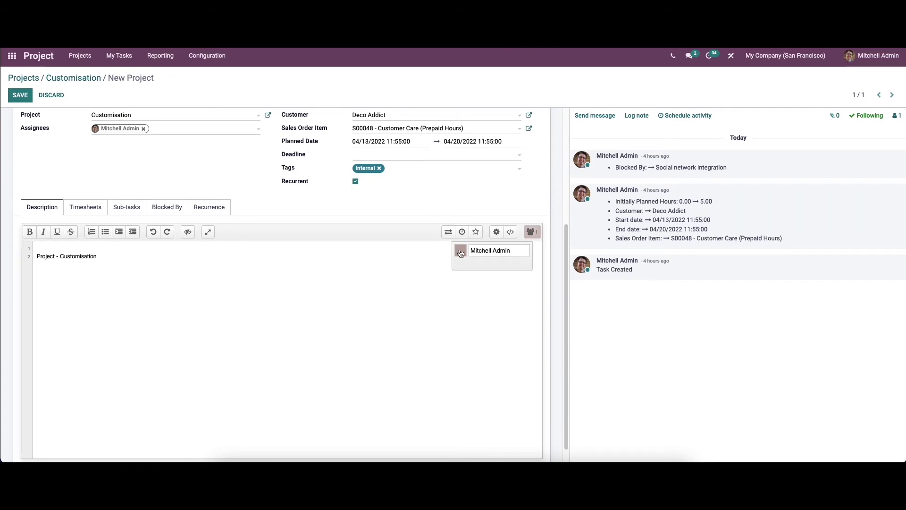
pyautogui.click(461, 254)
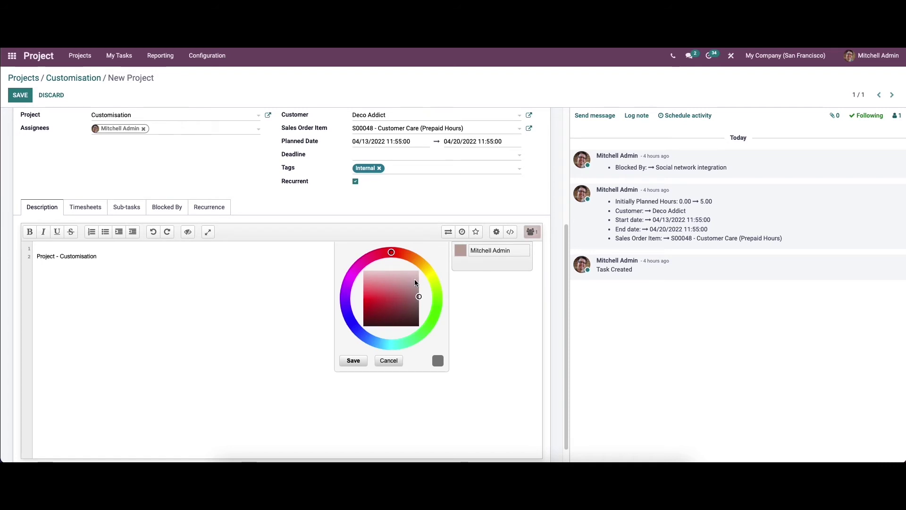
pyautogui.click(413, 277)
pyautogui.click(405, 289)
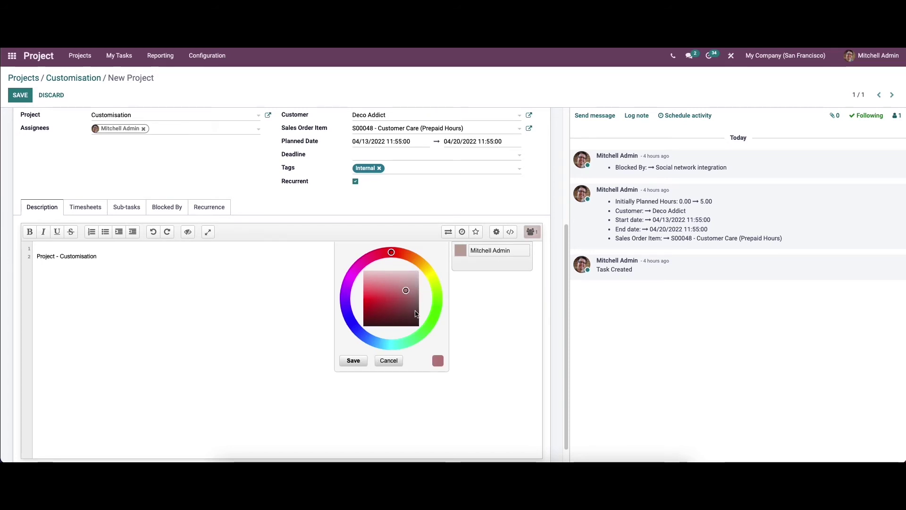
pyautogui.click(417, 310)
pyautogui.click(353, 361)
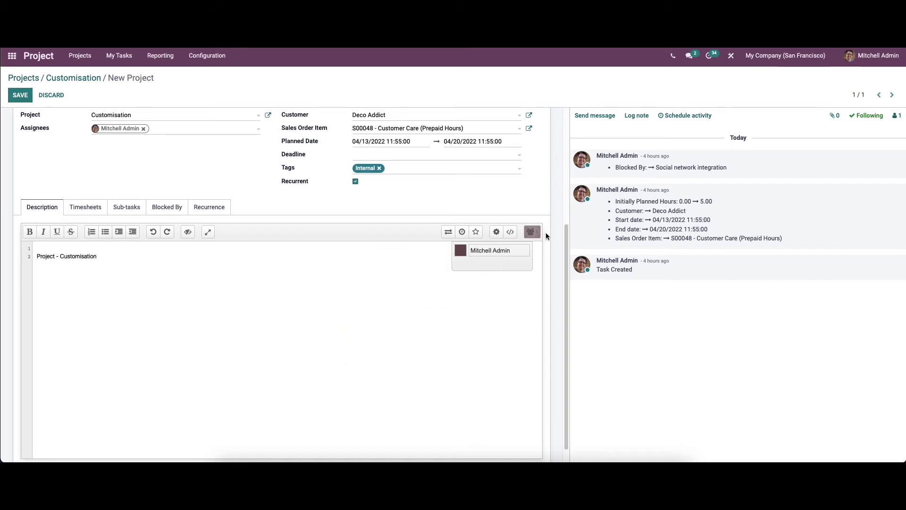
pyautogui.click(511, 232)
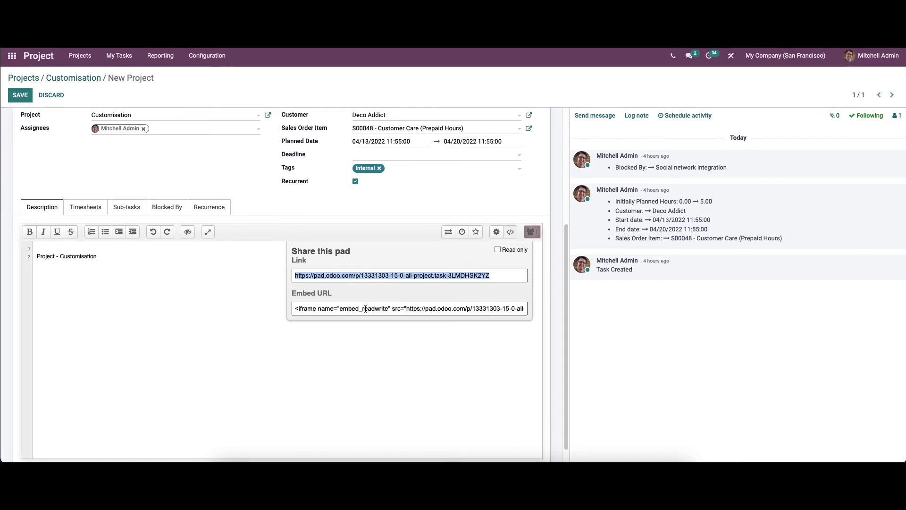
pyautogui.click(498, 248)
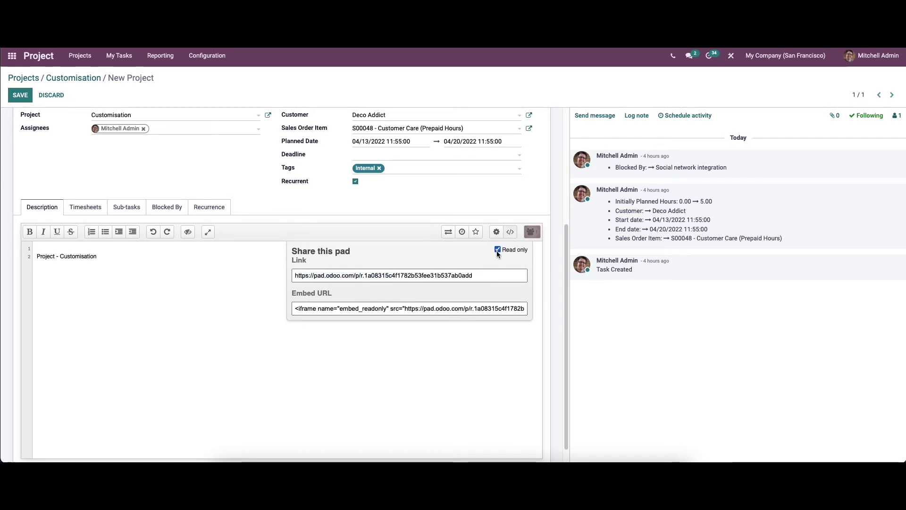
pyautogui.click(498, 249)
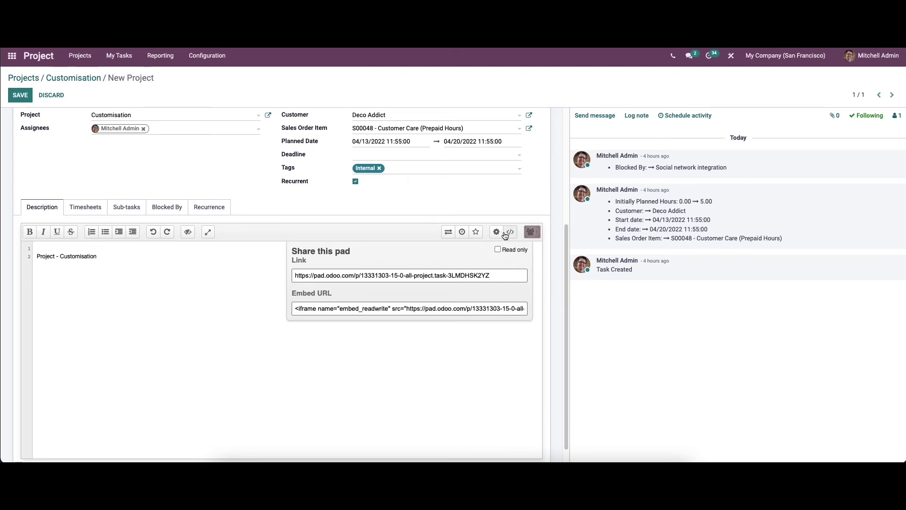
pyautogui.click(511, 232)
pyautogui.click(497, 232)
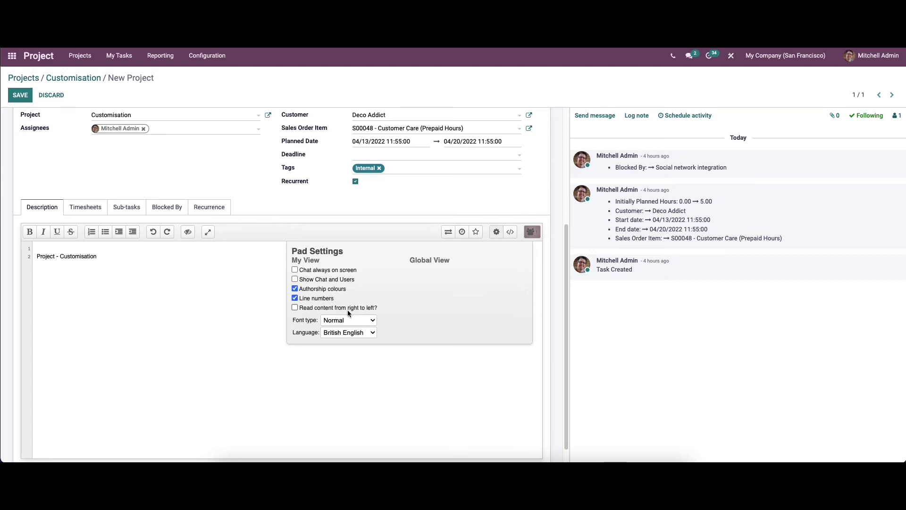
pyautogui.click(372, 320)
pyautogui.scroll(-3, 353, 385)
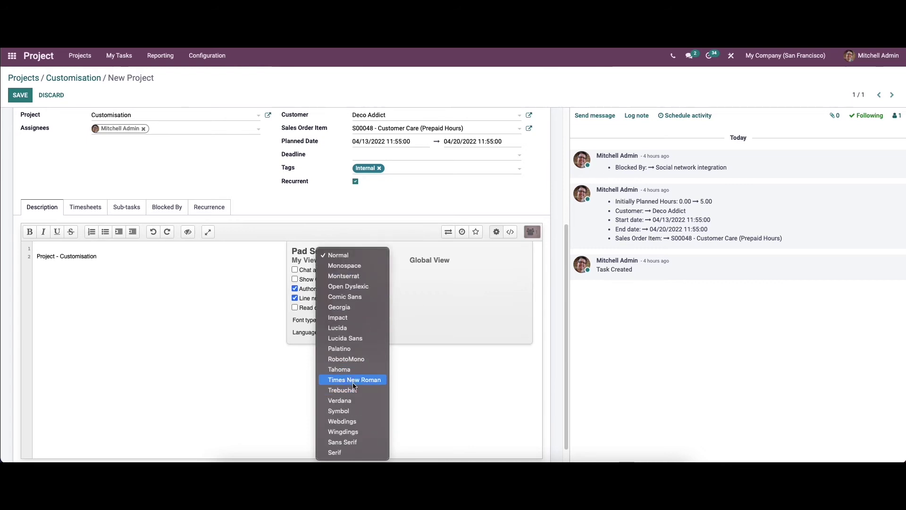
pyautogui.click(407, 380)
pyautogui.click(363, 333)
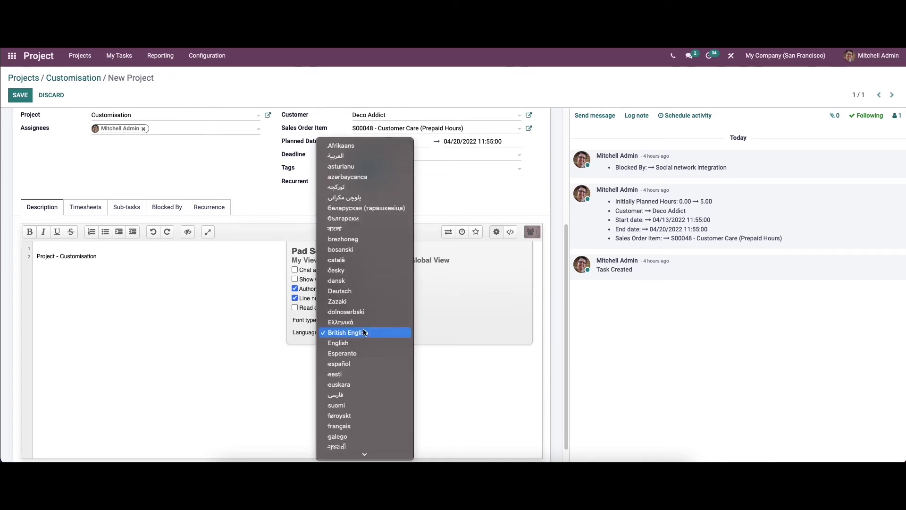
pyautogui.click(438, 378)
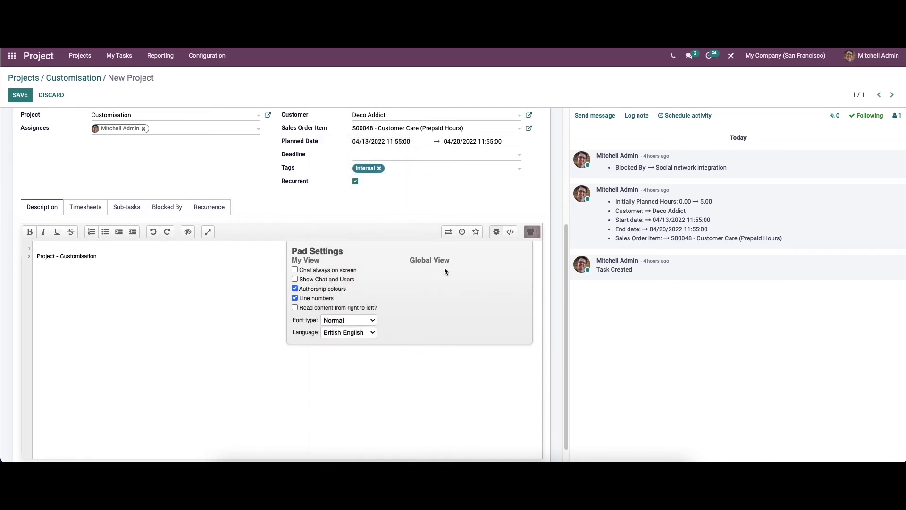
pyautogui.click(497, 232)
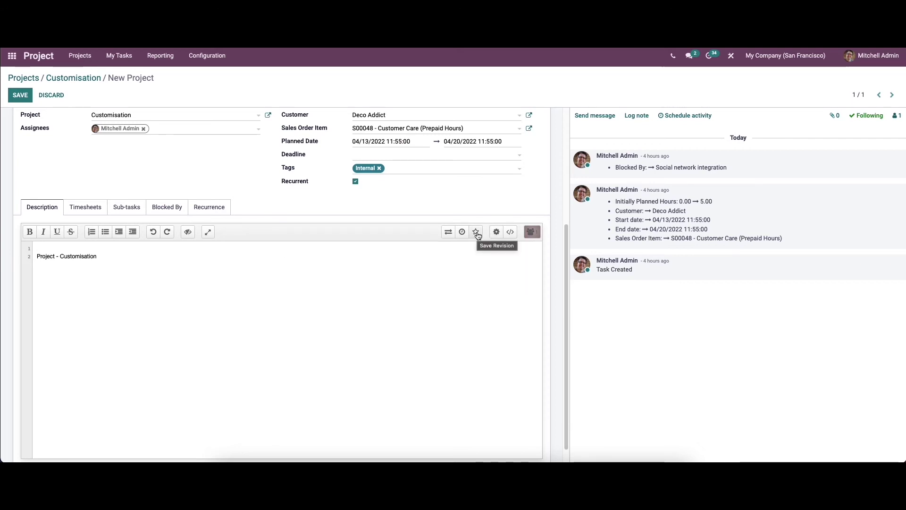
# Step: Star the pad's current version as a saved revision and bring up its history time-slider
pyautogui.click(477, 232)
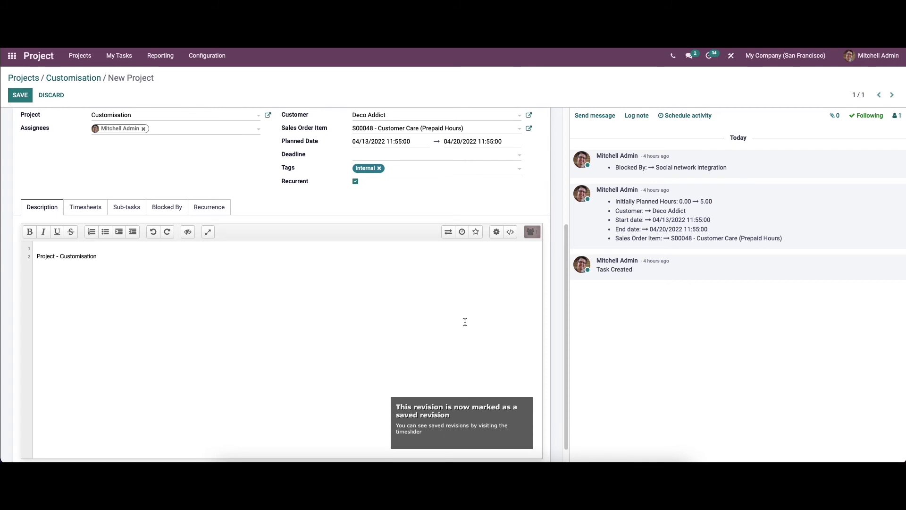
pyautogui.click(476, 231)
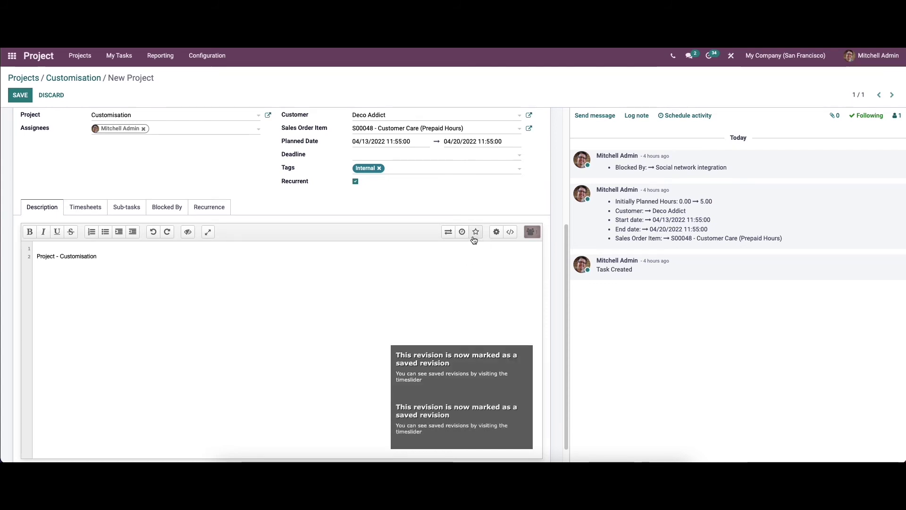
pyautogui.click(477, 231)
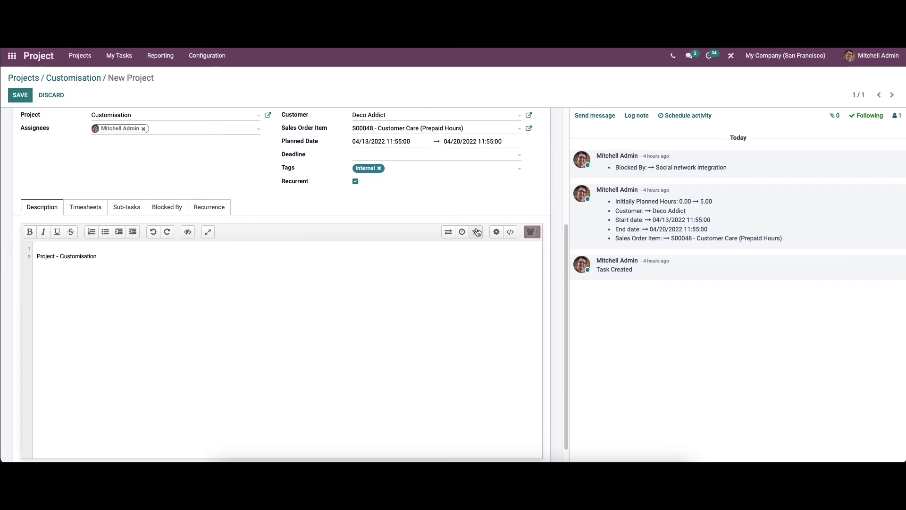
pyautogui.click(462, 232)
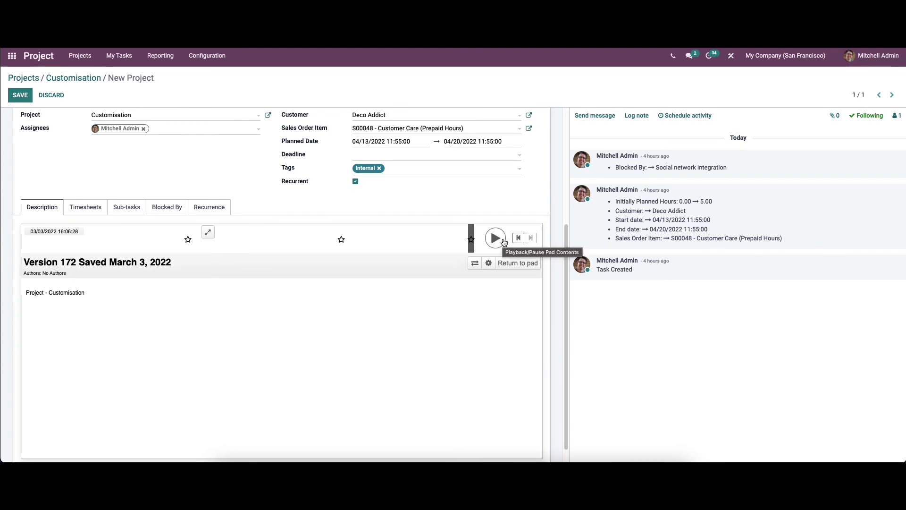
# Step: Play back the pad's revisions, pause at Version 49, and return to the live pad
pyautogui.click(503, 243)
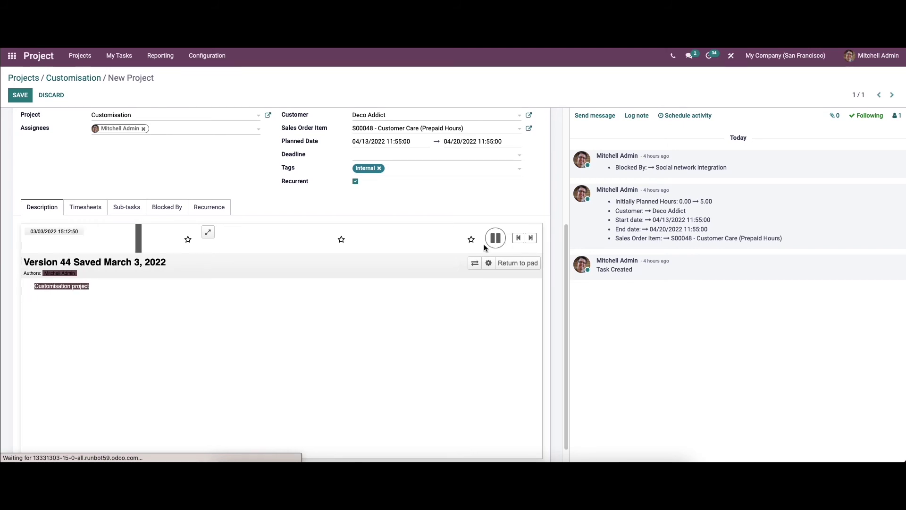
pyautogui.click(495, 242)
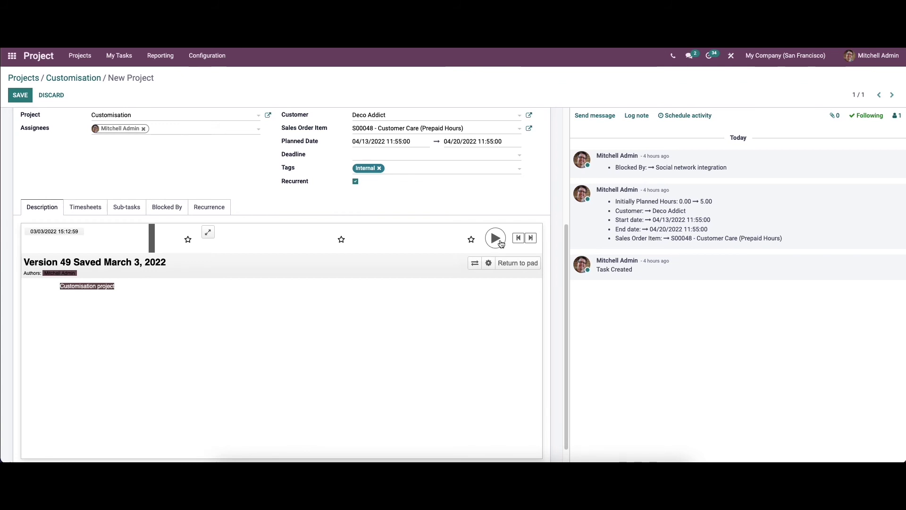
pyautogui.click(511, 266)
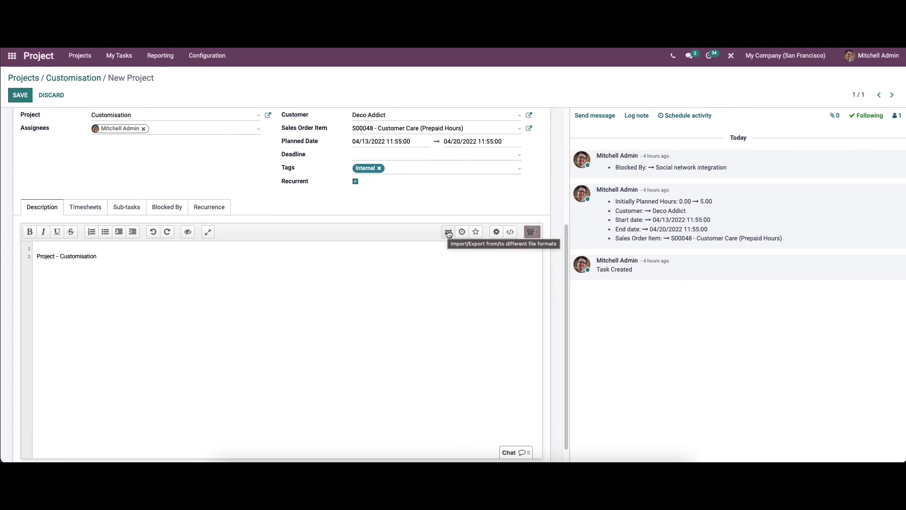
pyautogui.click(448, 232)
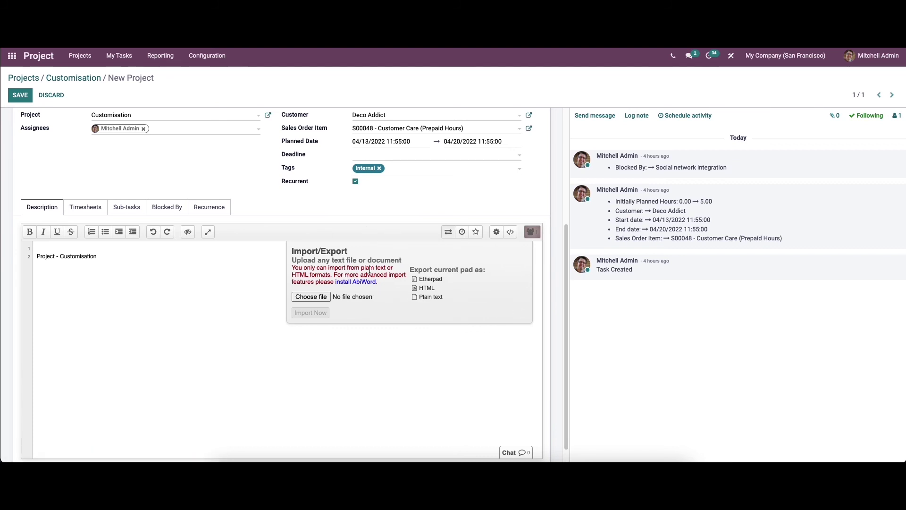
pyautogui.click(312, 297)
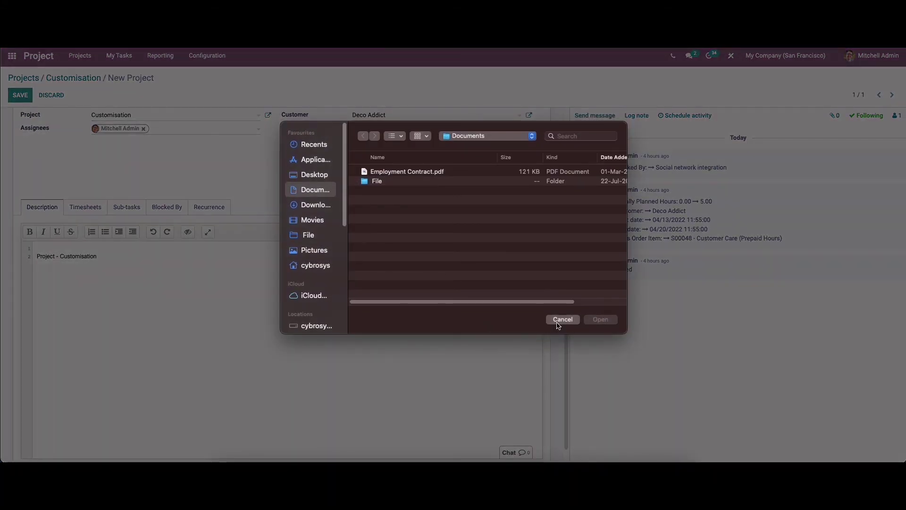
pyautogui.click(561, 320)
pyautogui.click(416, 333)
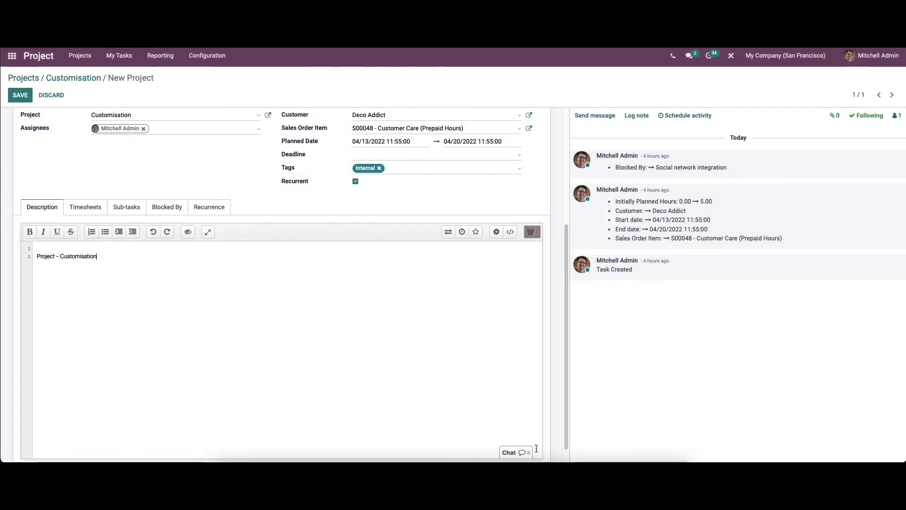
# Step: Send a 'Hello...' message in the pad's chat, then minimise the chat window
pyautogui.click(512, 452)
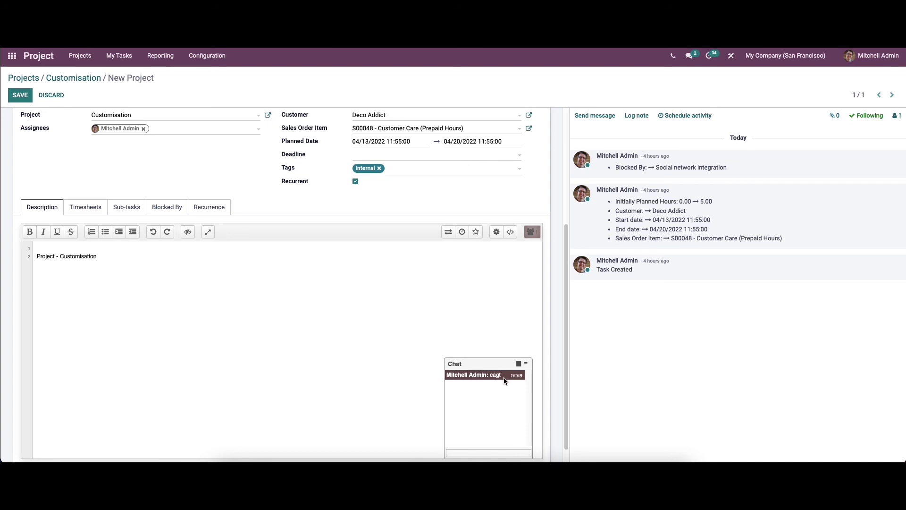
pyautogui.click(467, 452)
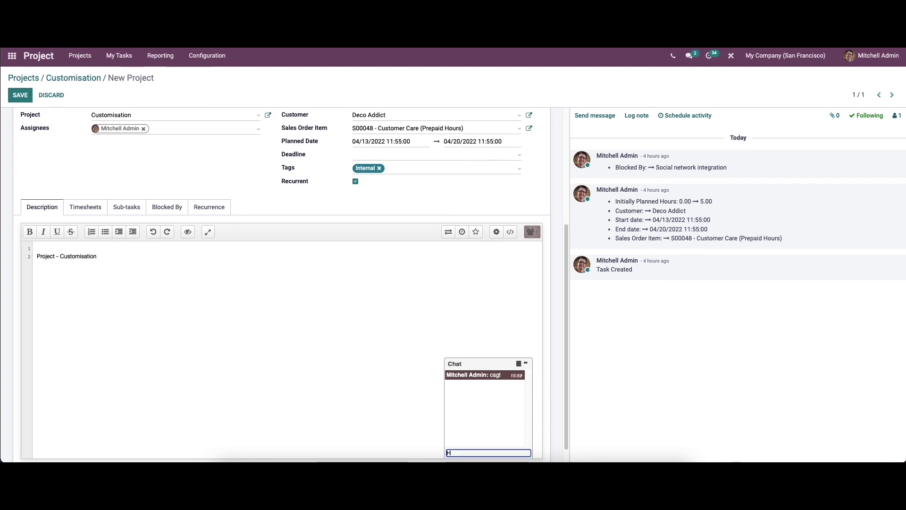
pyautogui.write('Hello....!')
pyautogui.press('Return')
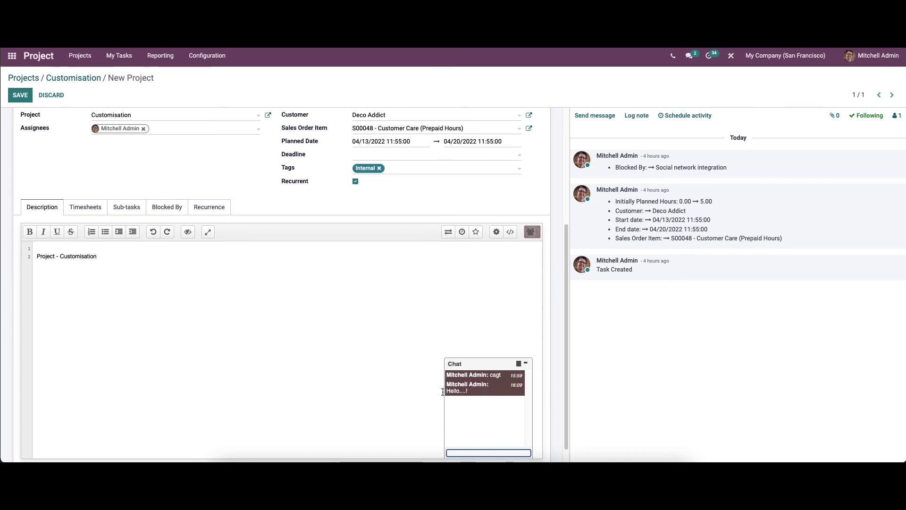
pyautogui.click(519, 363)
pyautogui.scroll(-1, 300, 316)
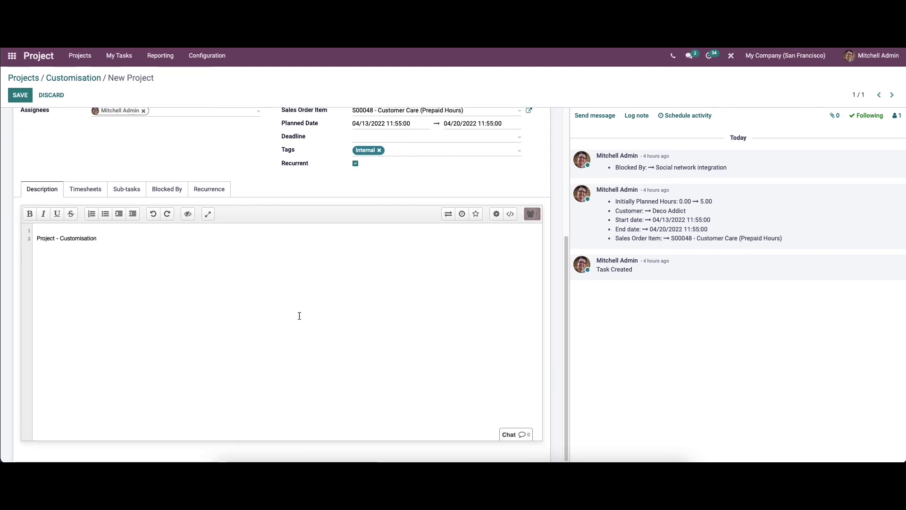